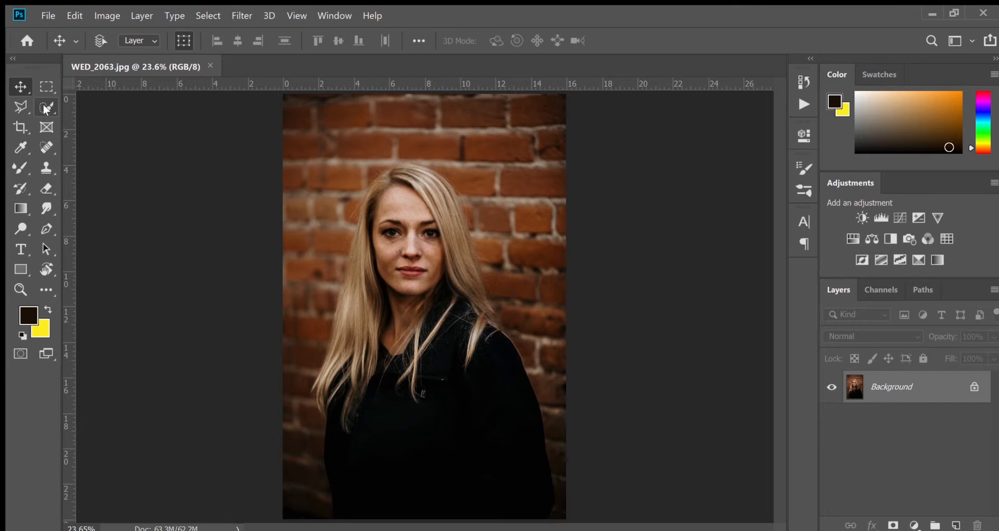
Select the woman automatically with Select Subject, using the Quick Selection tool in add-to-selection mode
left_click(47, 107)
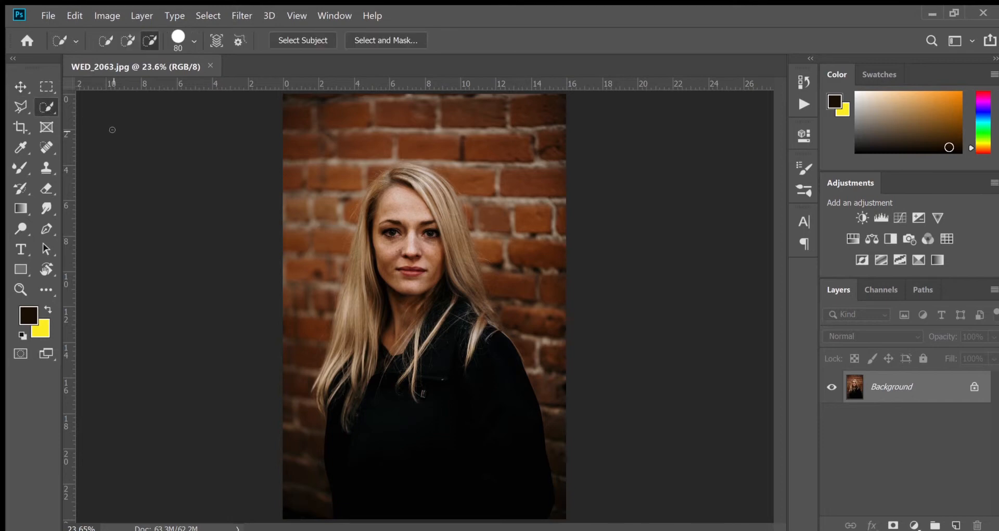
left_click(126, 40)
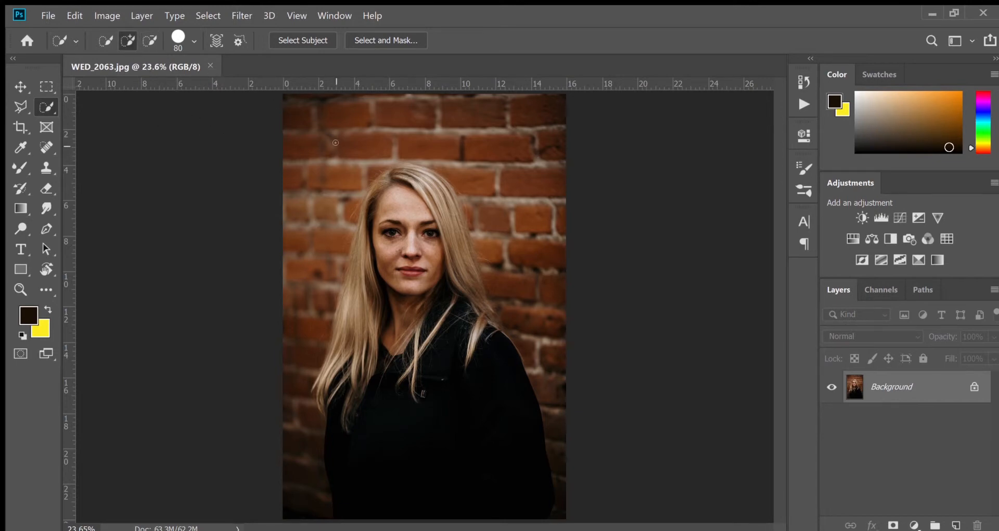
left_click(288, 40)
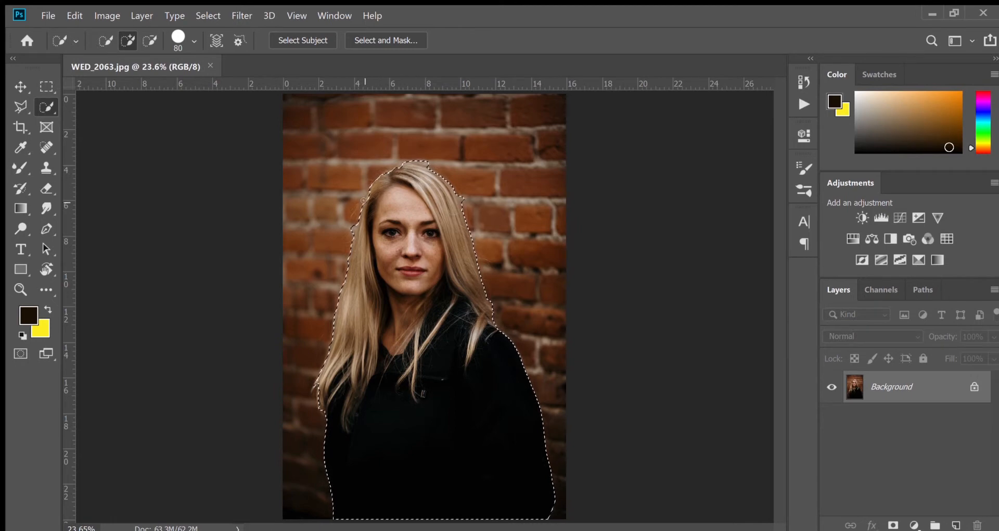
Refine the selection edge around the top and side of the hair by adding and subtracting areas with the Quick Selection brush
left_click_drag(366, 200, 370, 194)
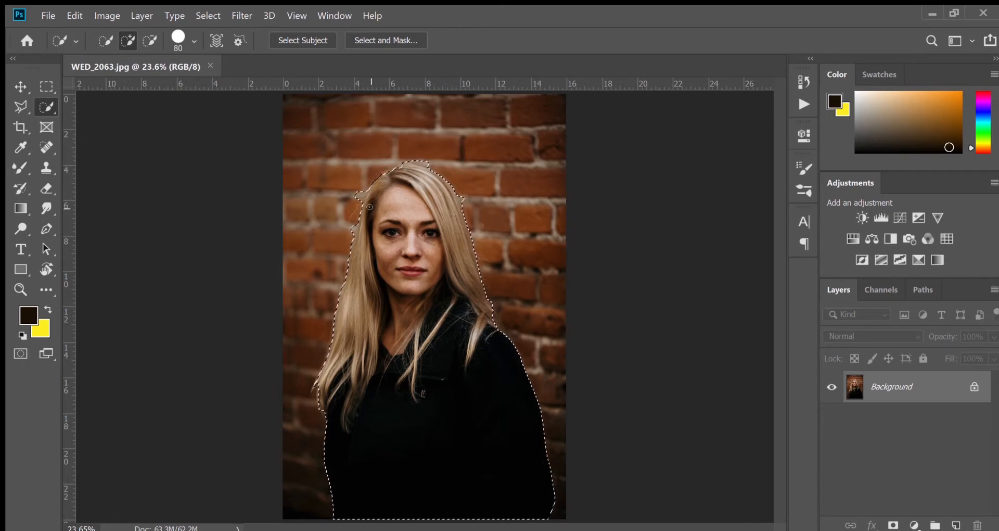
left_click(150, 40)
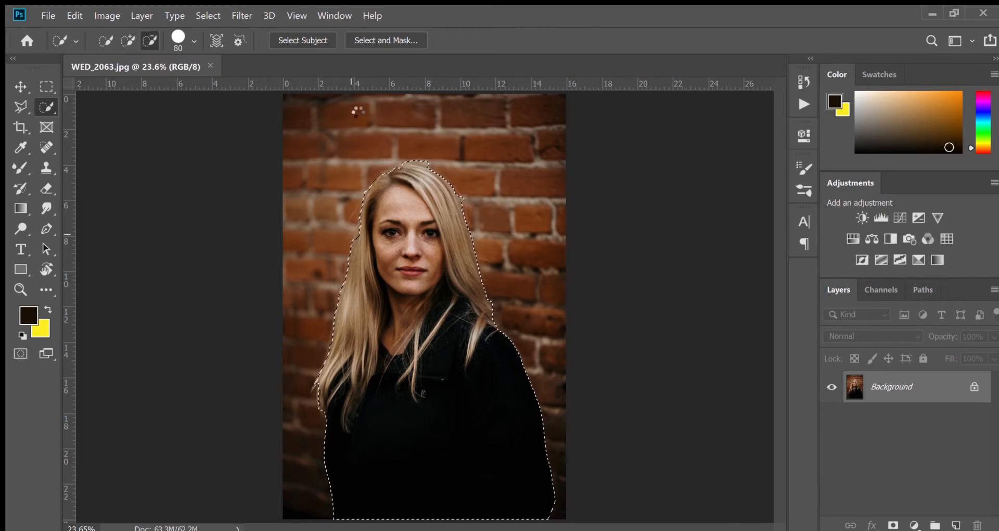
left_click(127, 40)
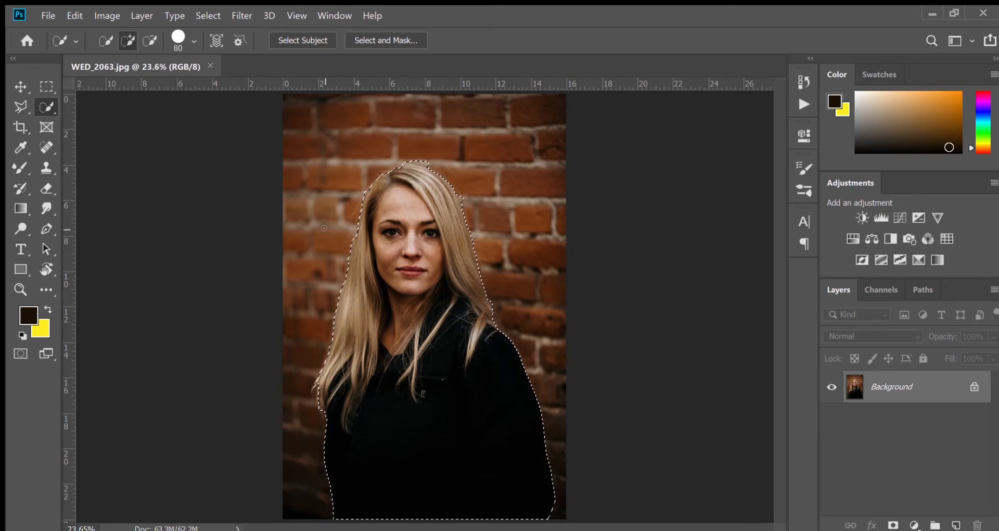
left_click(150, 40)
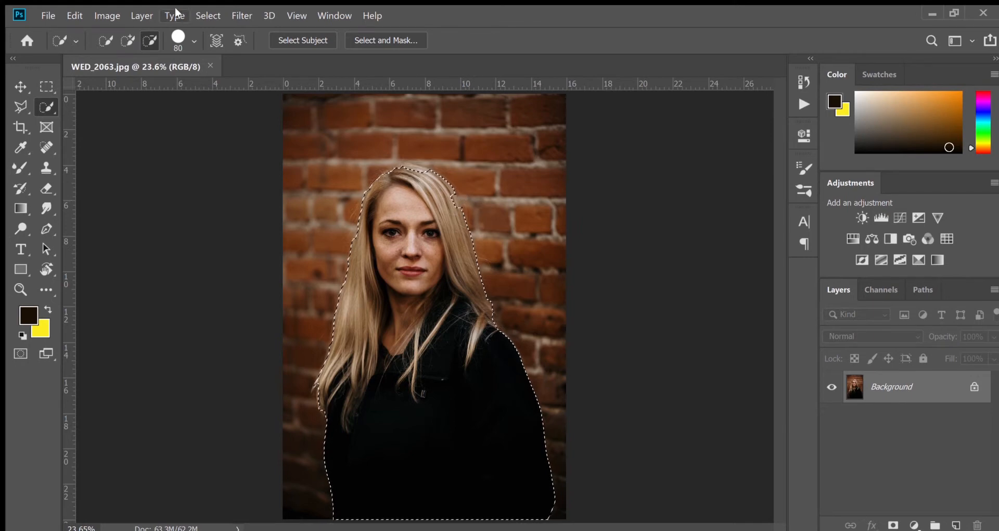
left_click(128, 37)
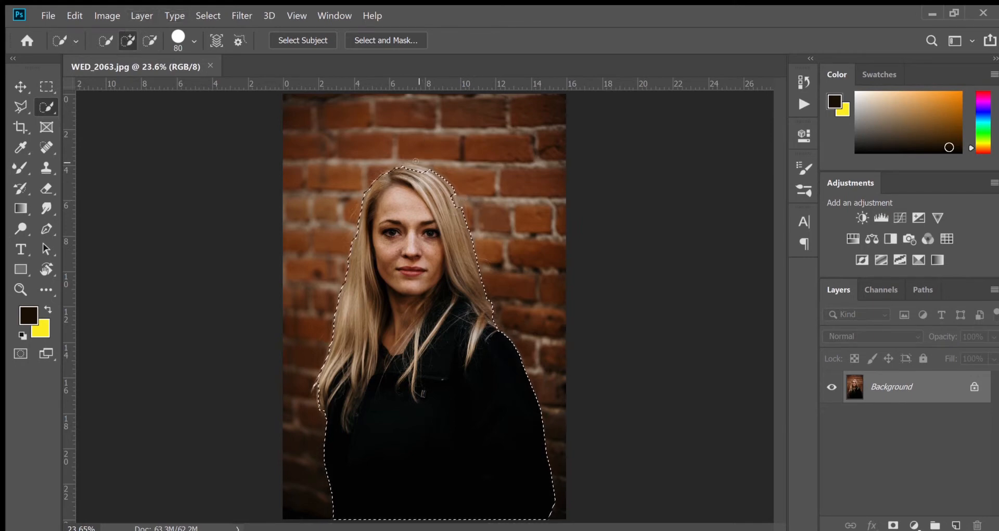
left_click_drag(411, 171, 429, 177)
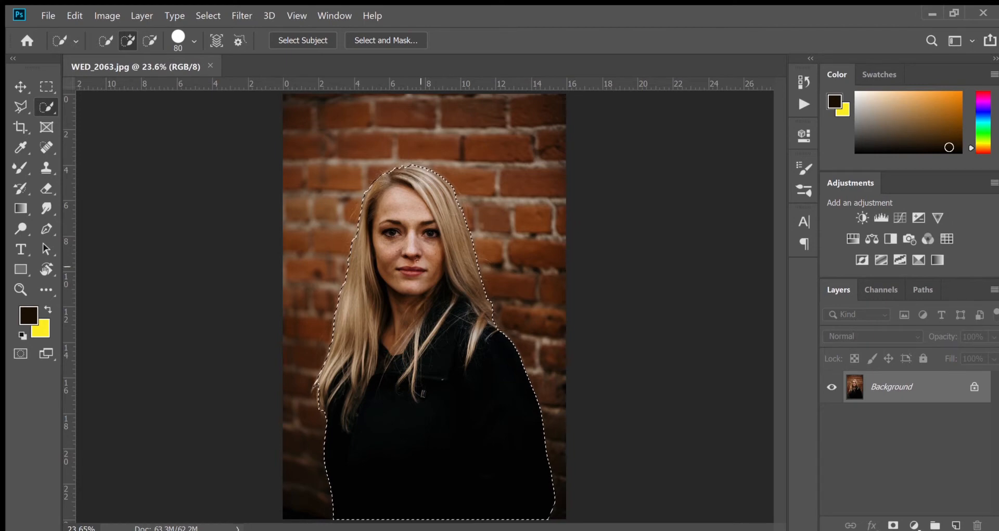
Open the selection in Select and Mask and set the edge detection radius to 95 px
left_click(388, 39)
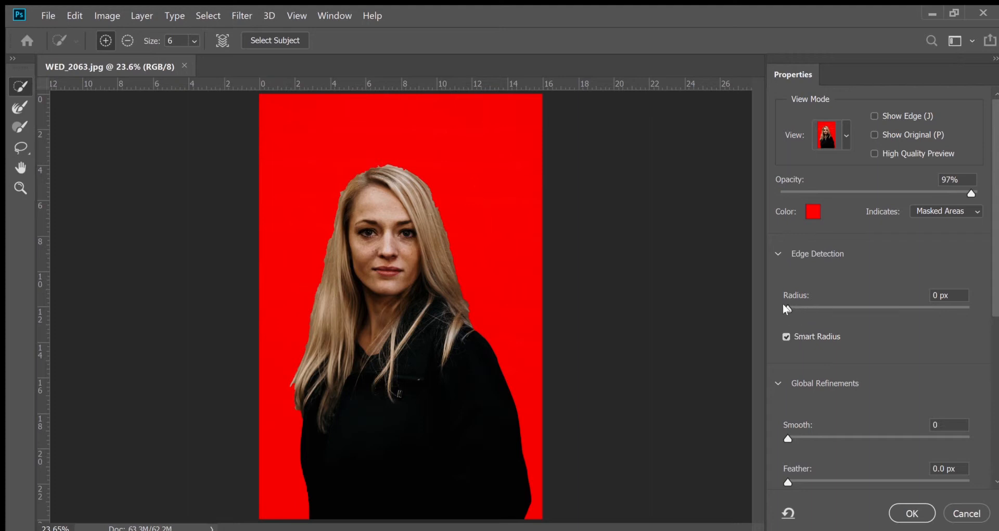
left_click_drag(783, 306, 812, 303)
left_click(886, 307)
left_click(940, 308)
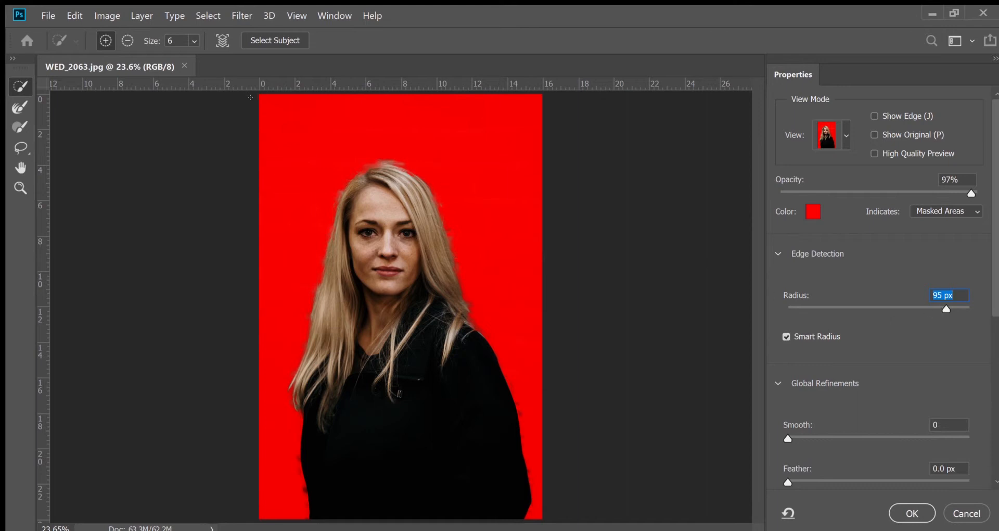
Enlarge the brush to 125 and touch up the mask at the crown of the hair, adding hair and subtracting background
key("bracketright")
key("bracketright")
key("bracketright")
key("bracketright")
key("bracketright")
key("bracketright")
key("bracketright")
key("bracketright")
key("bracketright")
key("bracketright")
key("bracketright")
key("bracketright")
key("bracketright")
key("bracketright")
left_click(407, 176)
left_click(127, 40)
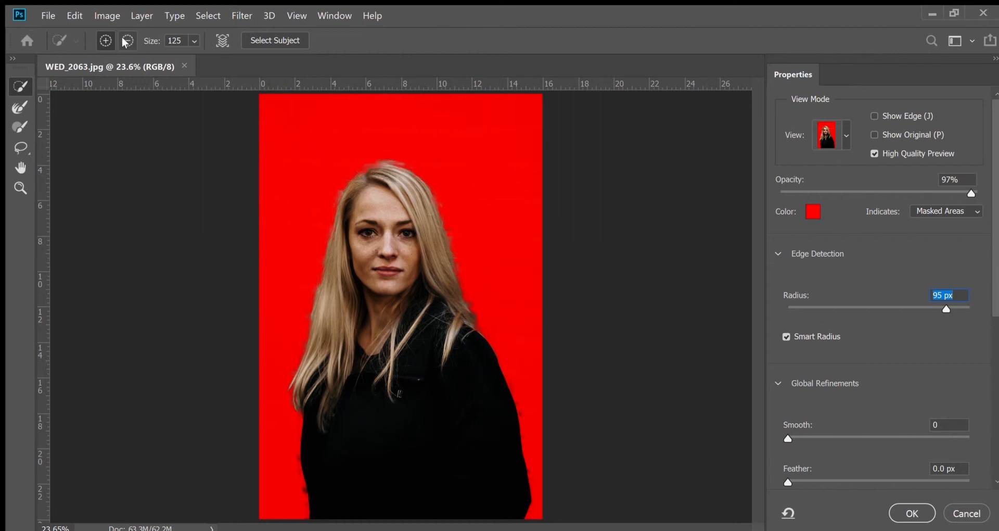
left_click(391, 158)
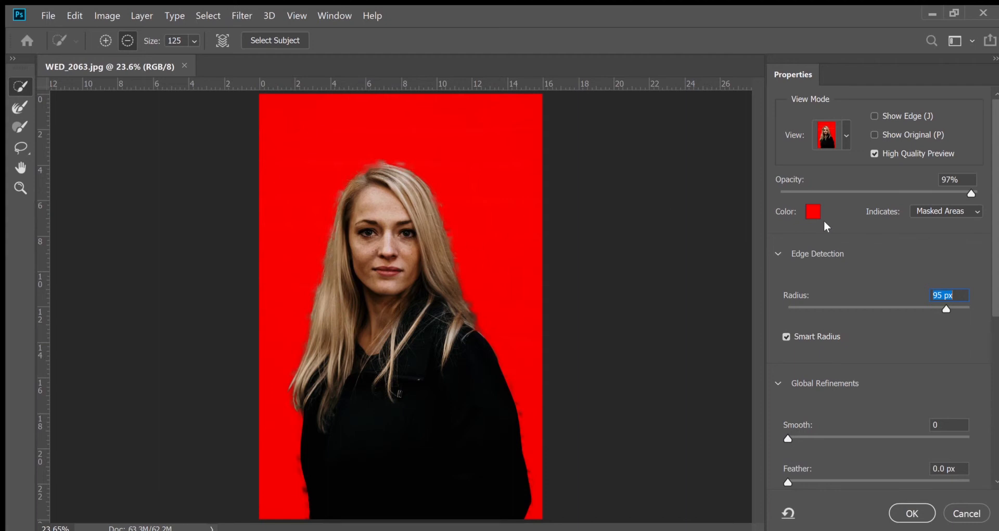
Output the refined selection to New Layer with Layer Mask and apply it
left_click_drag(995, 234, 997, 389)
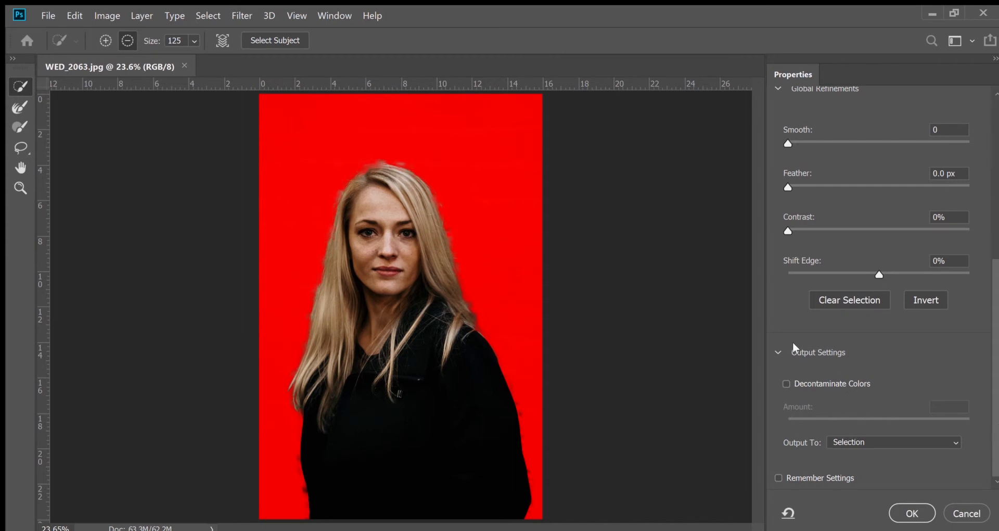
left_click(841, 437)
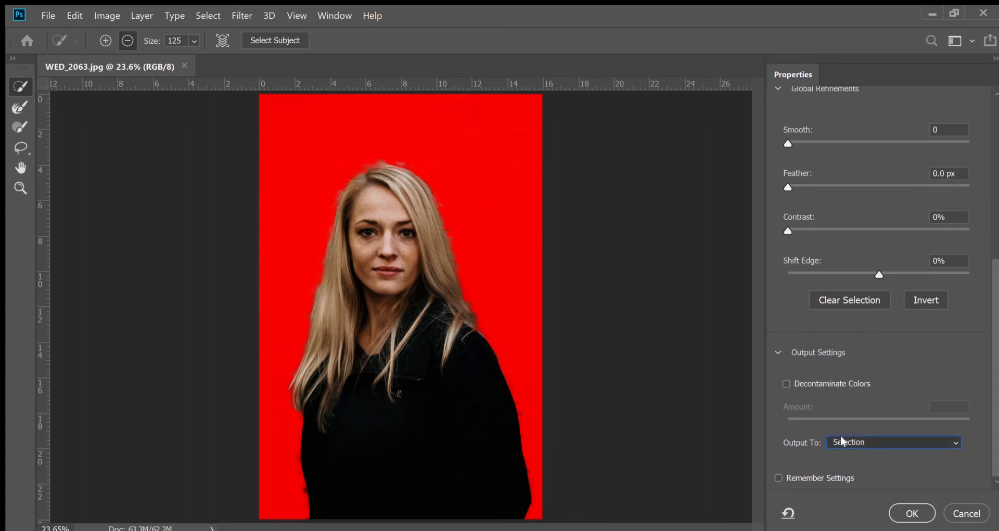
left_click(855, 483)
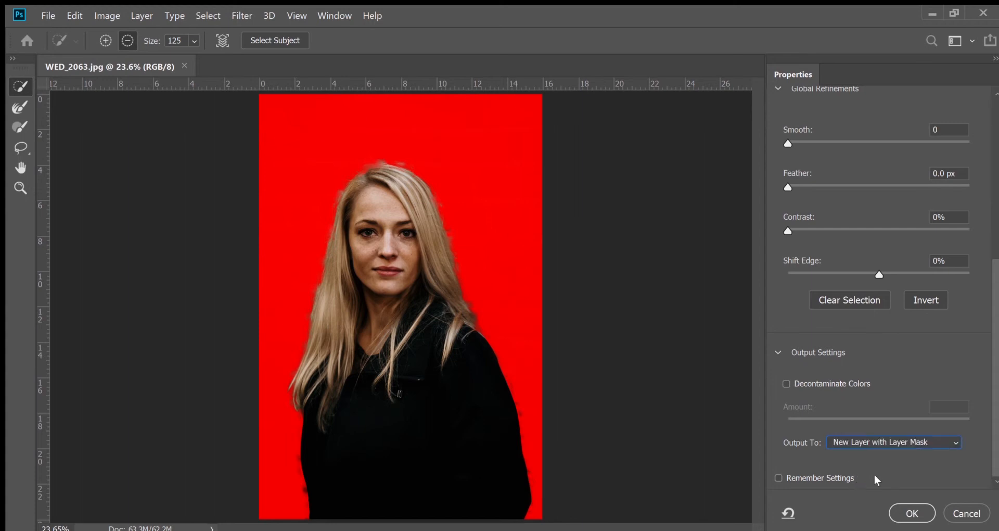
left_click(907, 512)
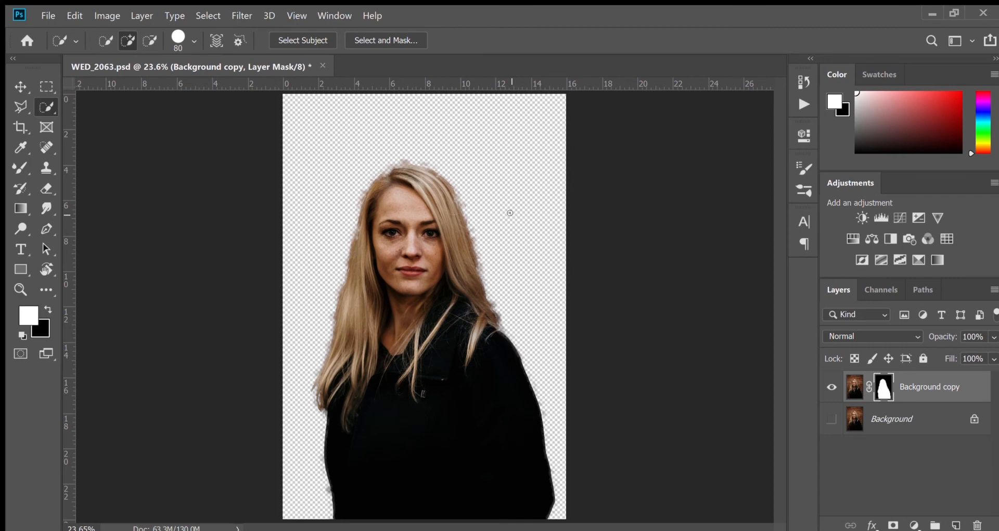
left_click(47, 17)
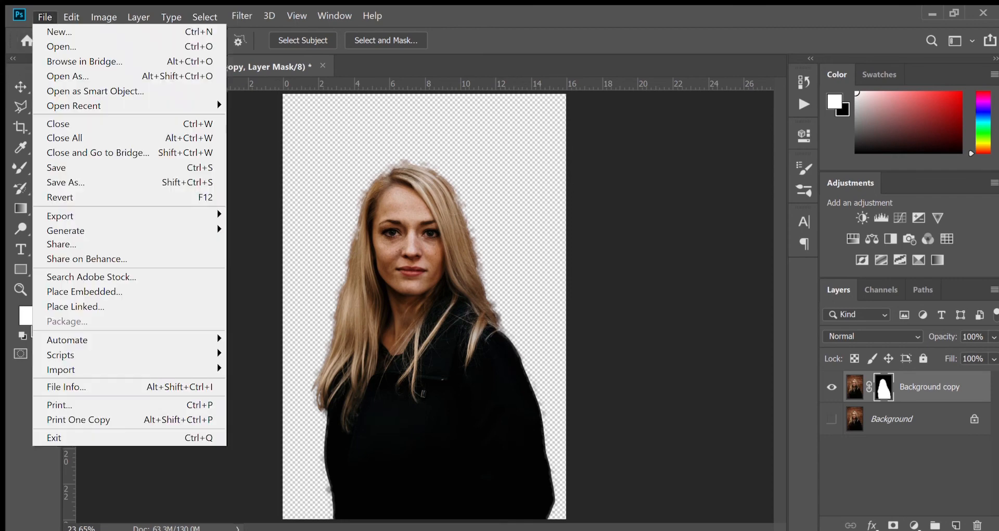
mouse_move(60, 216)
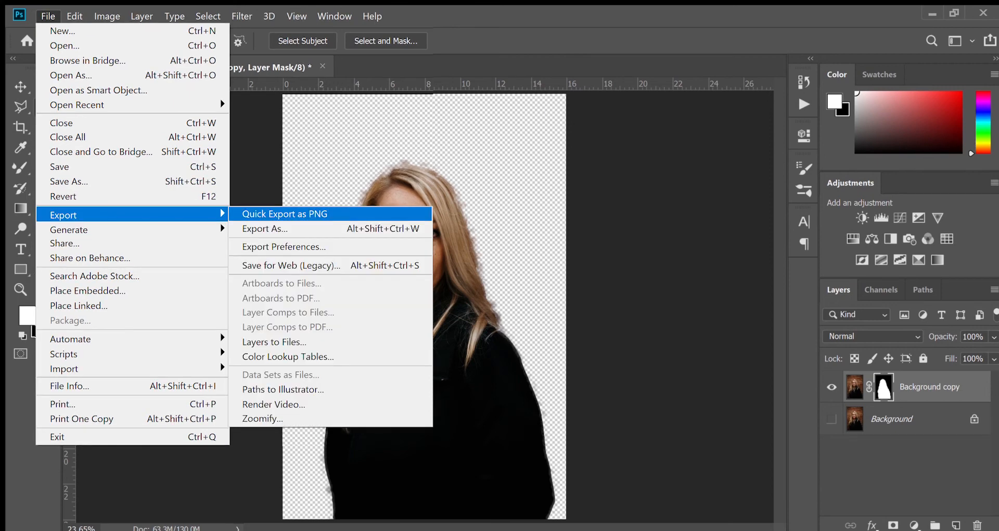
left_click(429, 214)
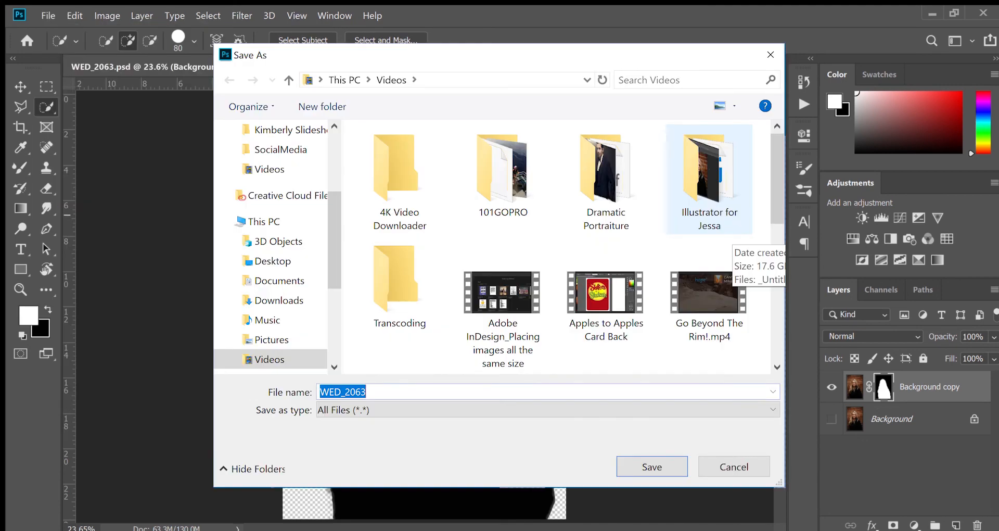
key("Escape")
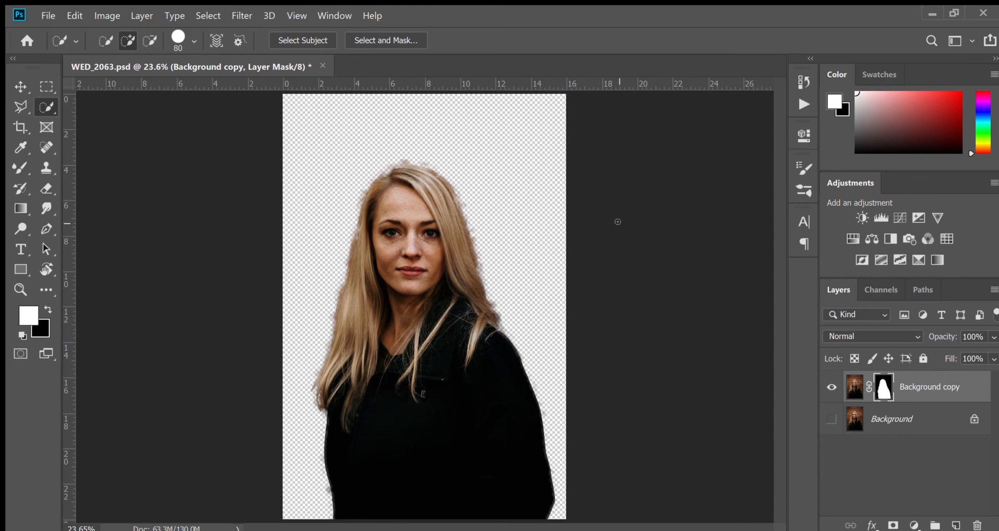